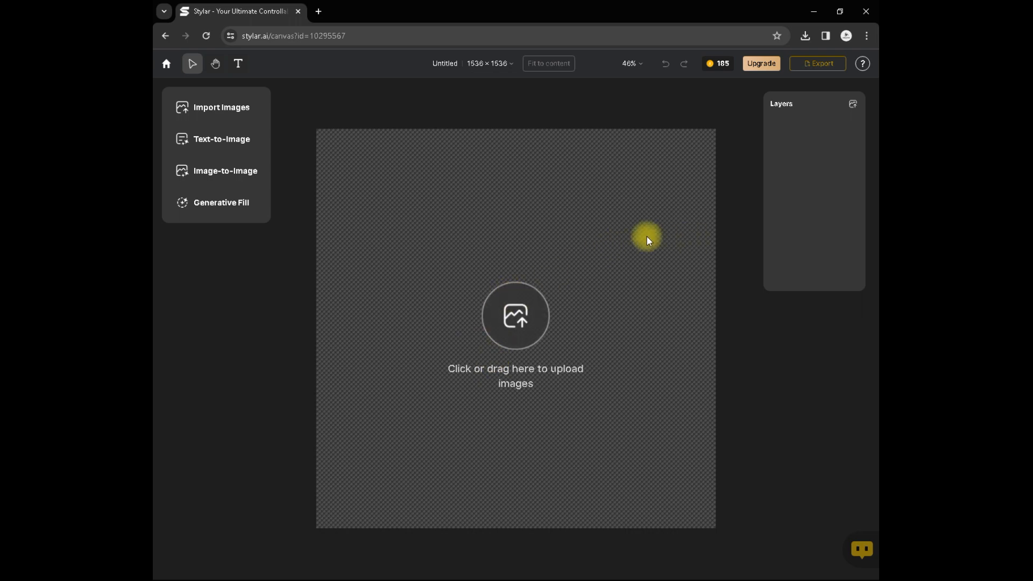
Step: Add a text layer on the blank canvas reading "CREATIVE MIND" in capitals
left_click(237, 70)
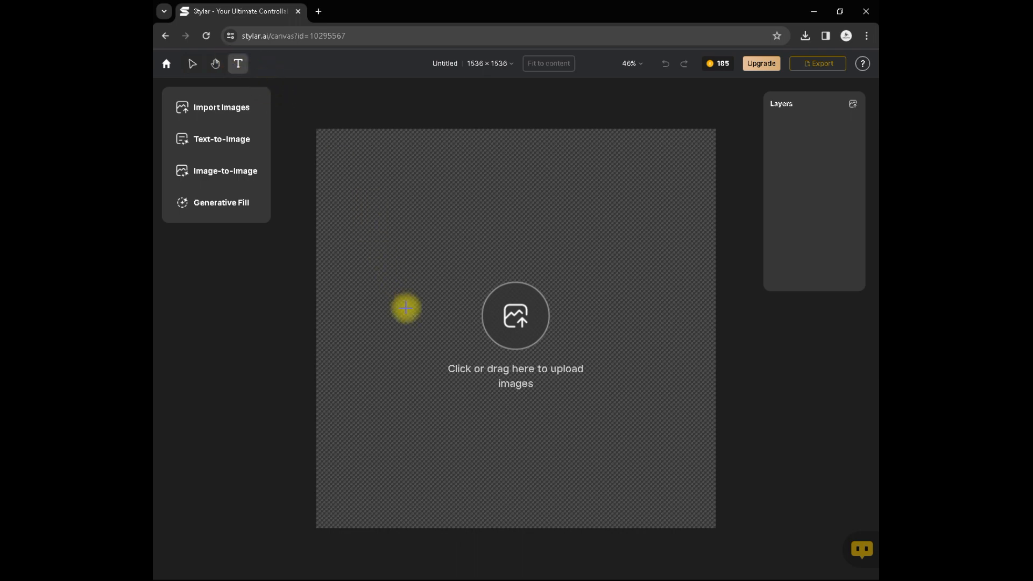
left_click(405, 308)
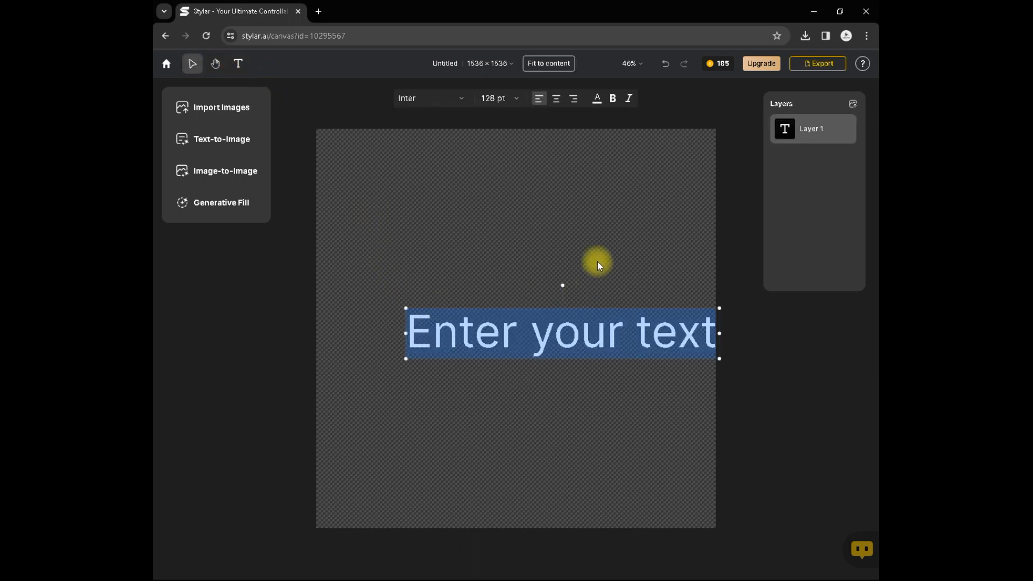
key("BackSpace")
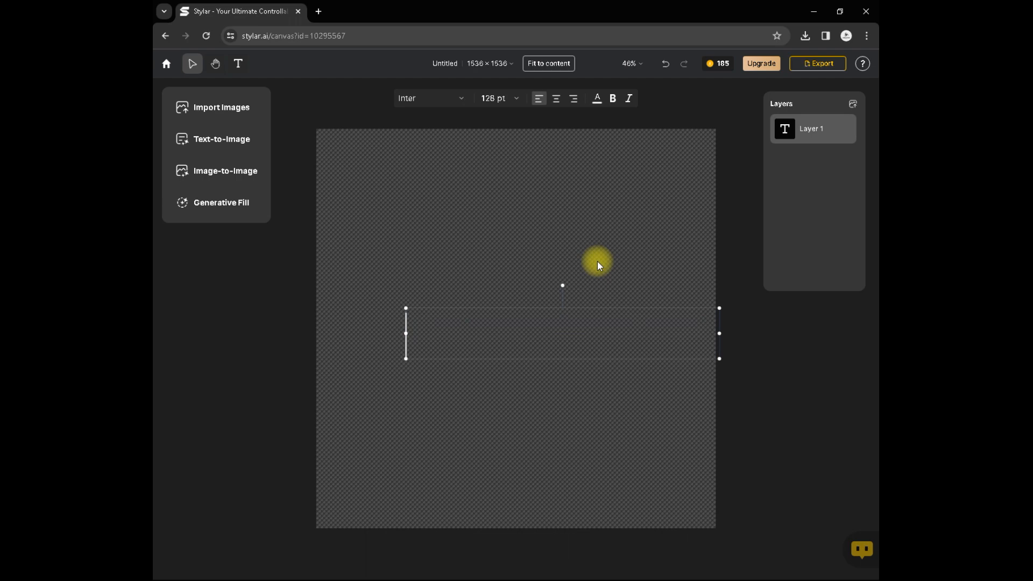
key("Caps_Lock")
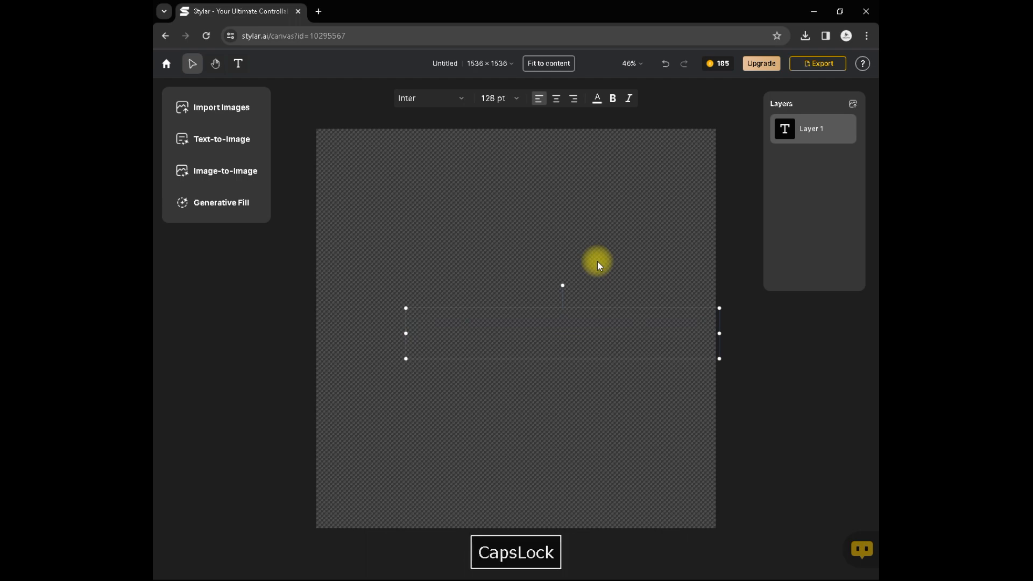
key("Num_Lock")
type("C")
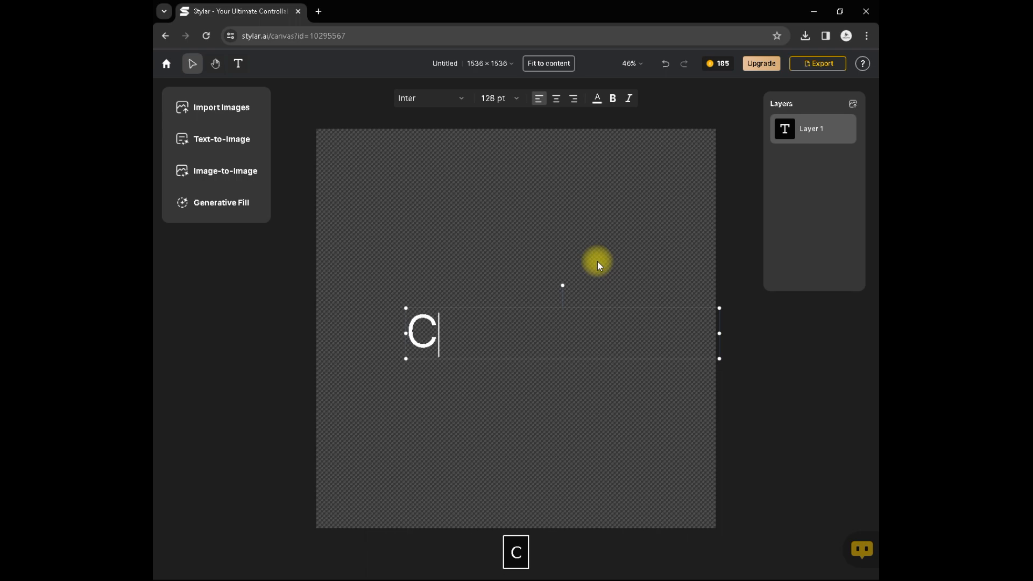
type("REA")
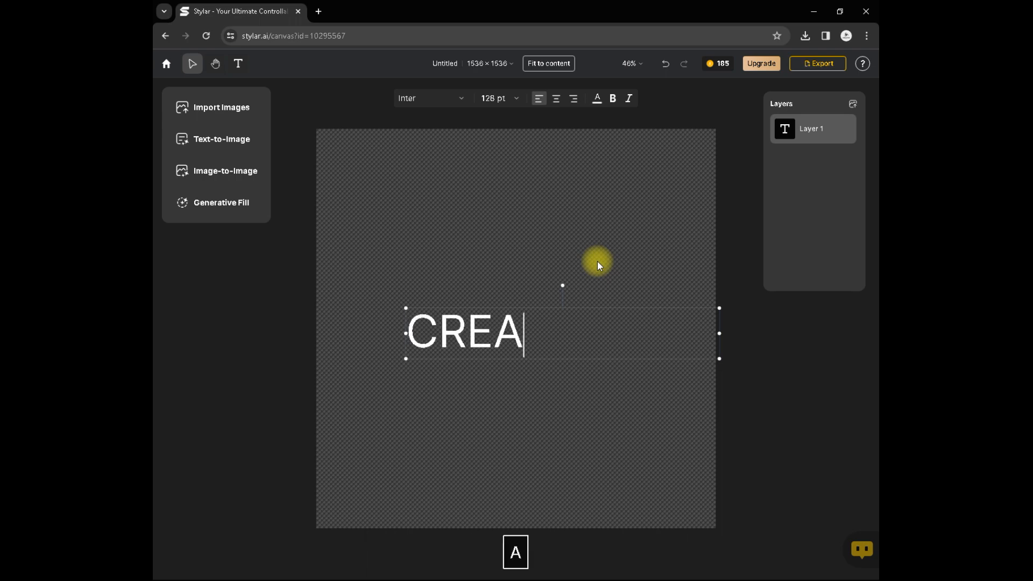
type("TIVE M")
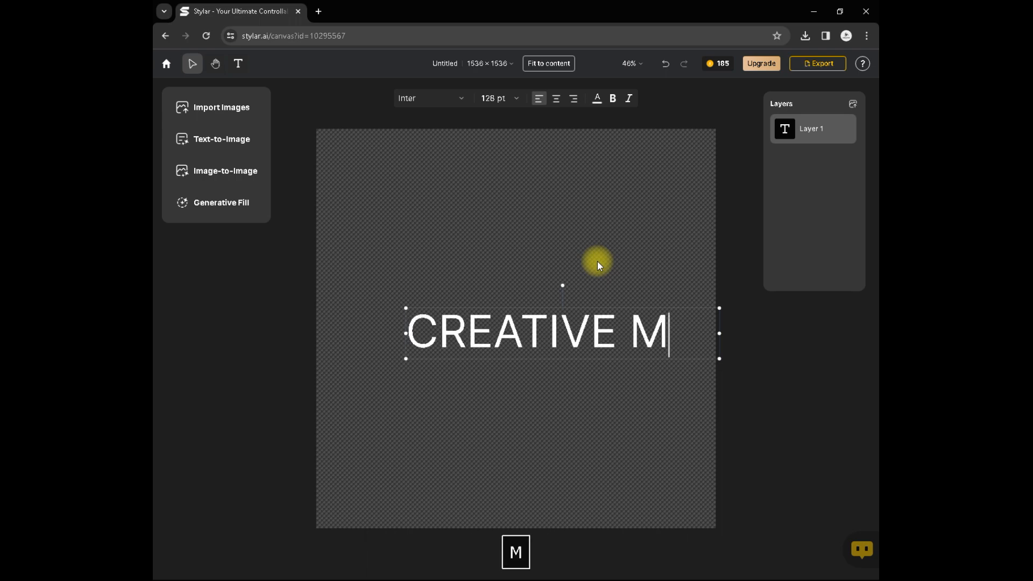
type("IND")
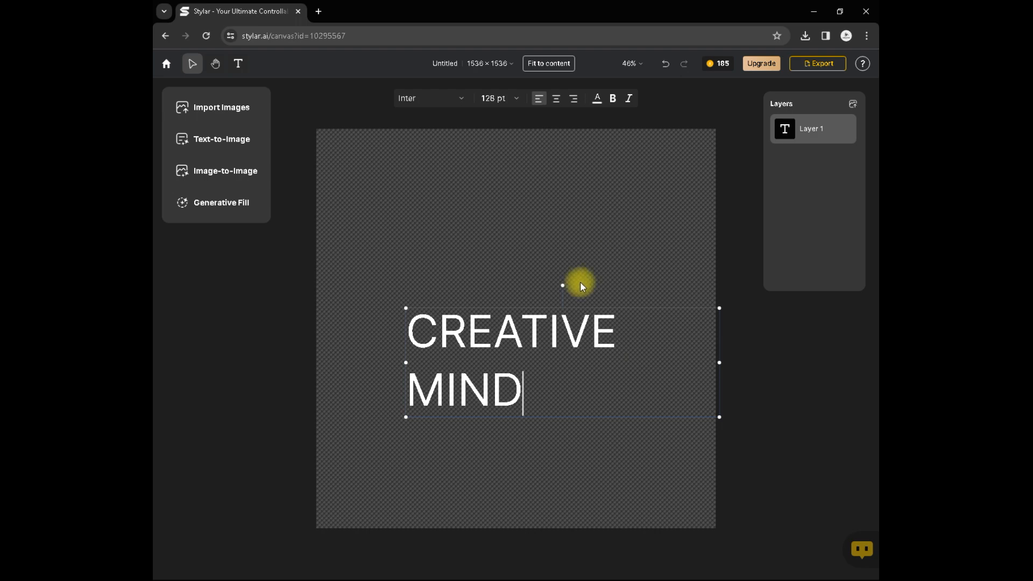
Step: Fit the CREATIVE MIND text on one line across the canvas at about 140 pt and make it bold
left_click_drag(567, 330, 495, 296)
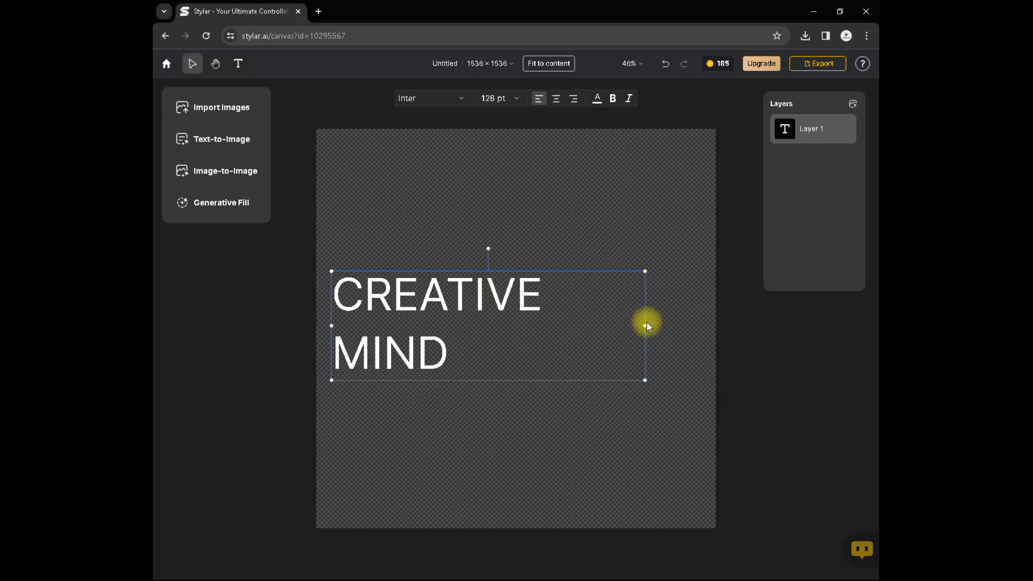
left_click_drag(656, 325, 724, 364)
left_click(613, 103)
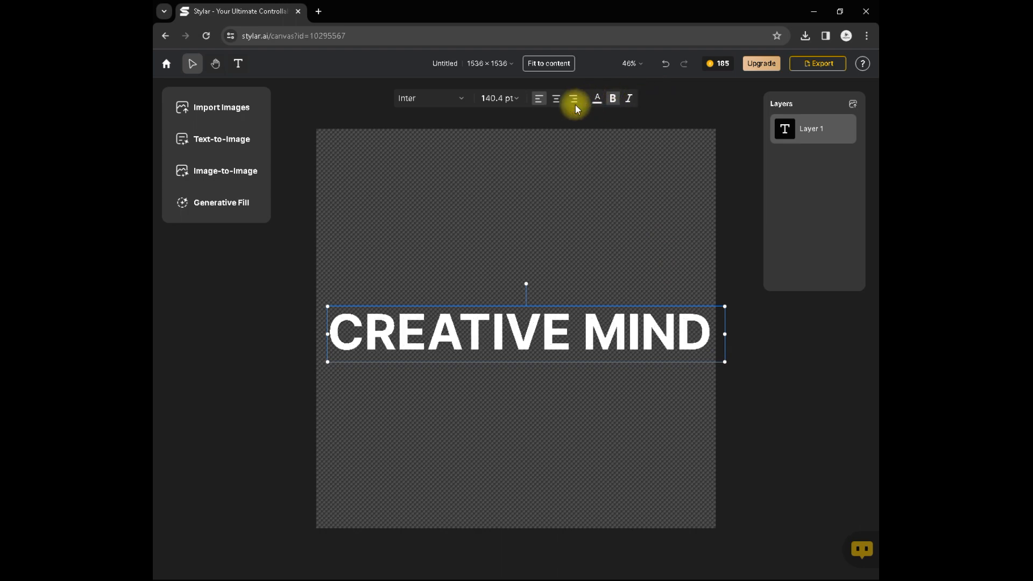
Step: Change the text's font to Passion One in the Regular weight
left_click(462, 100)
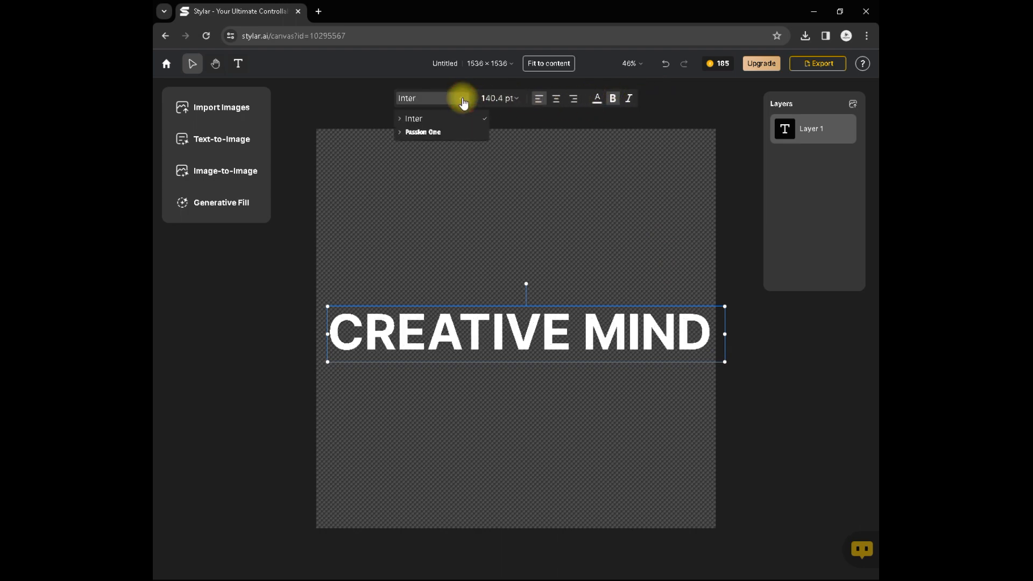
left_click(454, 133)
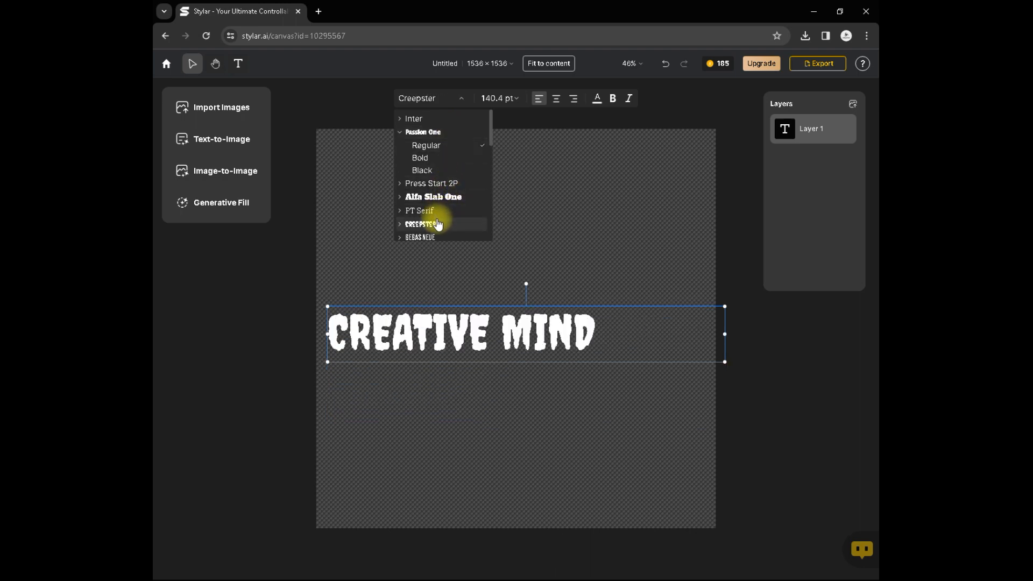
left_click(448, 131)
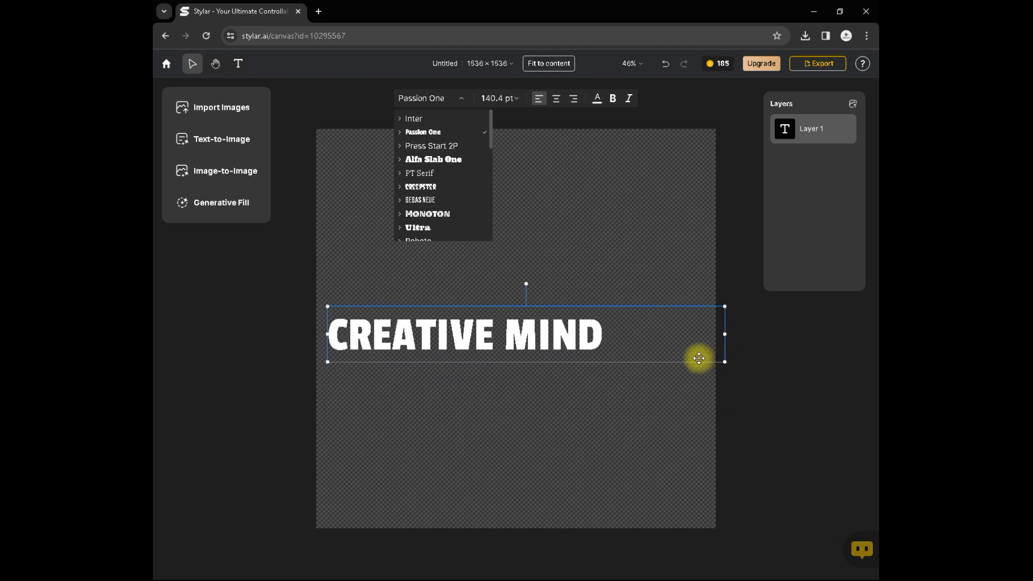
left_click(401, 132)
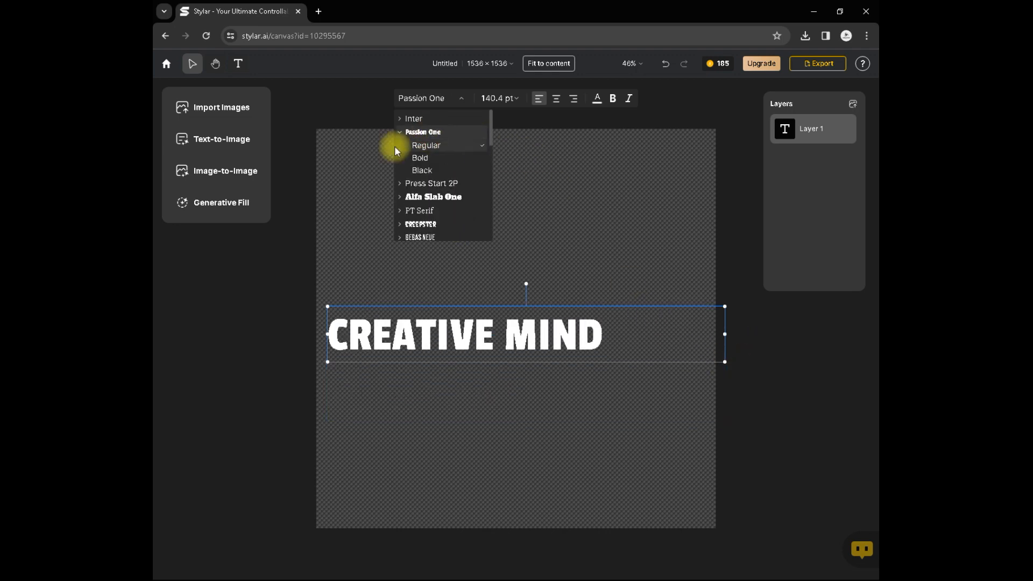
left_click(354, 206)
Step: Enlarge the text to about 186 pt and position it so it spans the middle of the canvas
left_click_drag(528, 329, 555, 308)
left_click_drag(744, 340, 781, 371)
left_click(616, 315)
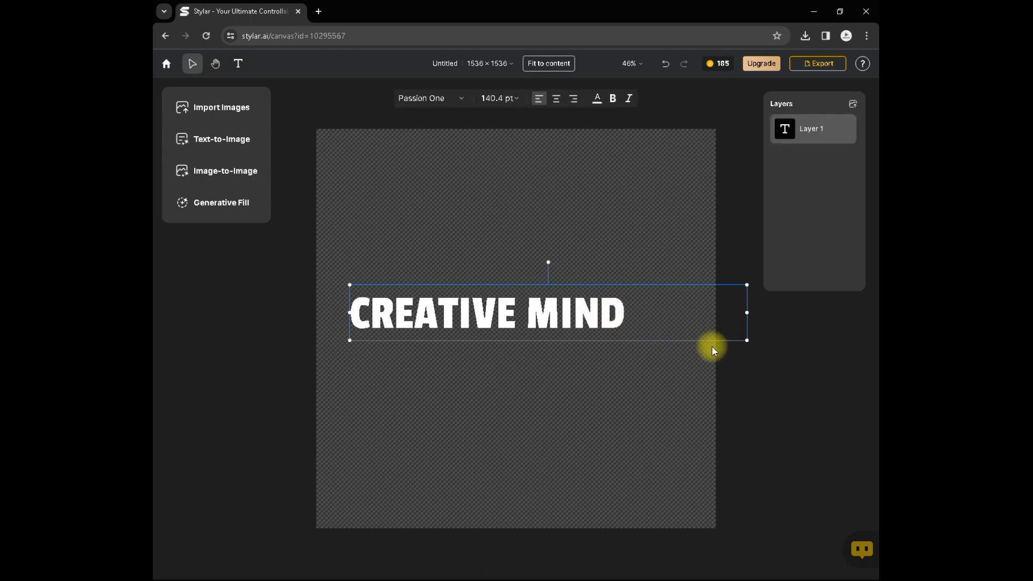
left_click_drag(746, 340, 874, 423)
left_click_drag(696, 325, 684, 342)
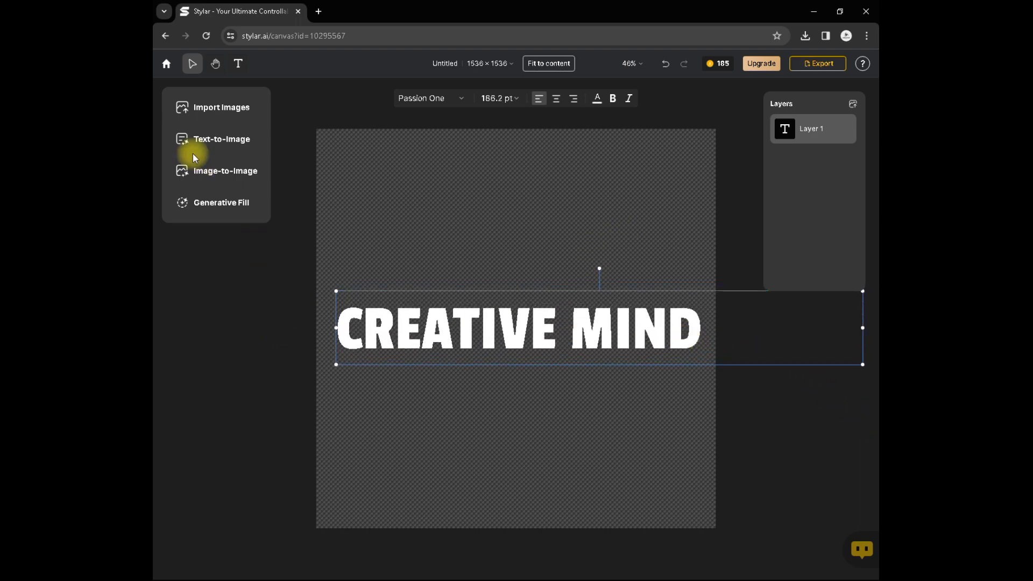
left_click(285, 195)
Step: Generate Image-to-Image results from the canvas with the Surreal Iridescence style and an empty prompt
left_click(204, 175)
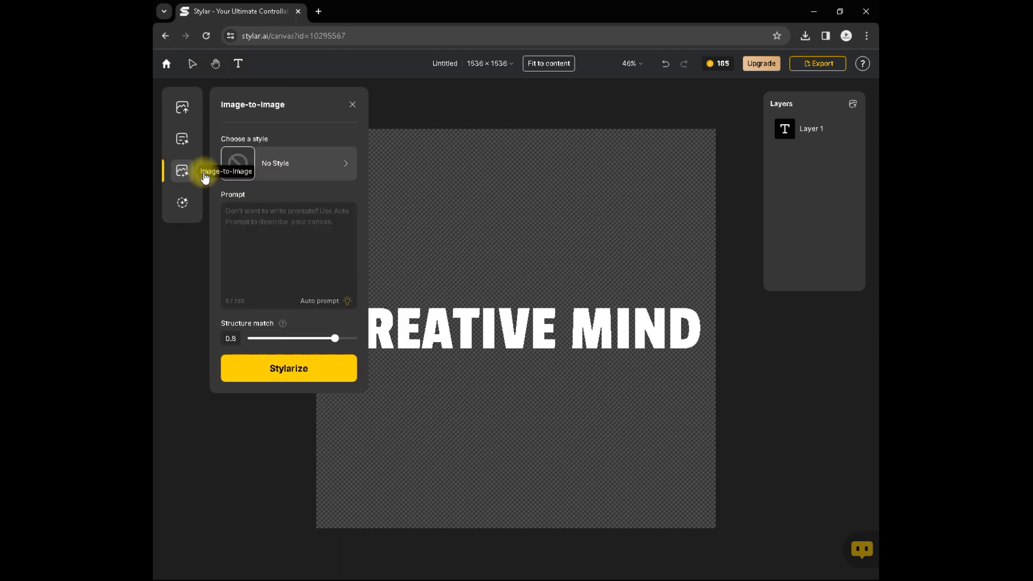
left_click(299, 167)
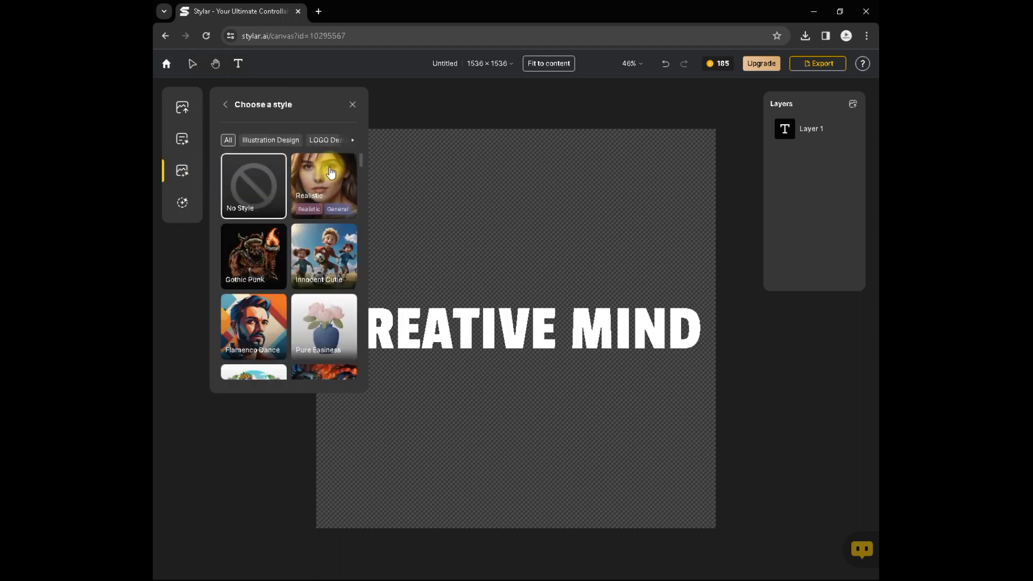
scroll(313, 205, "down", 6)
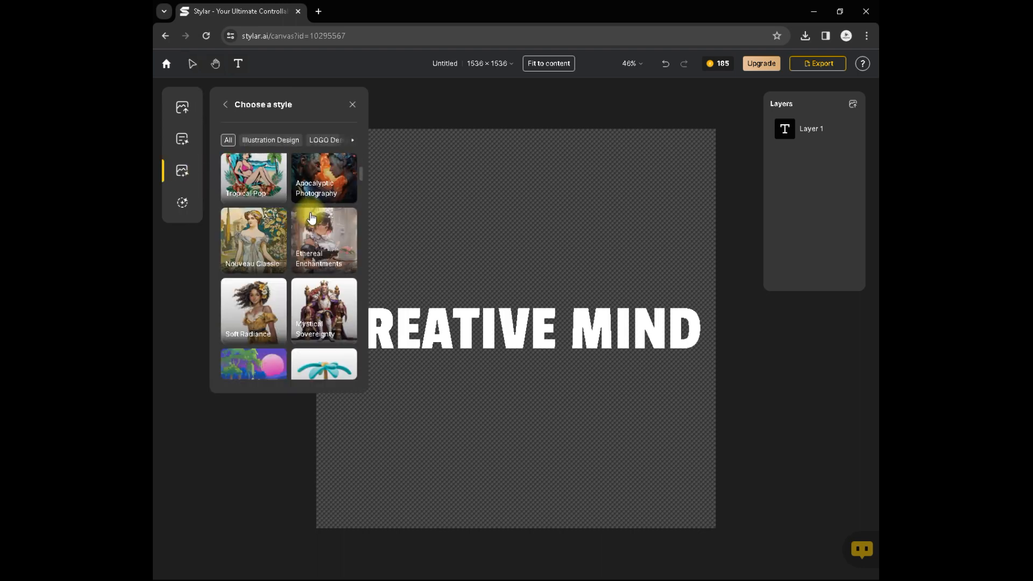
scroll(312, 217, "down", 10)
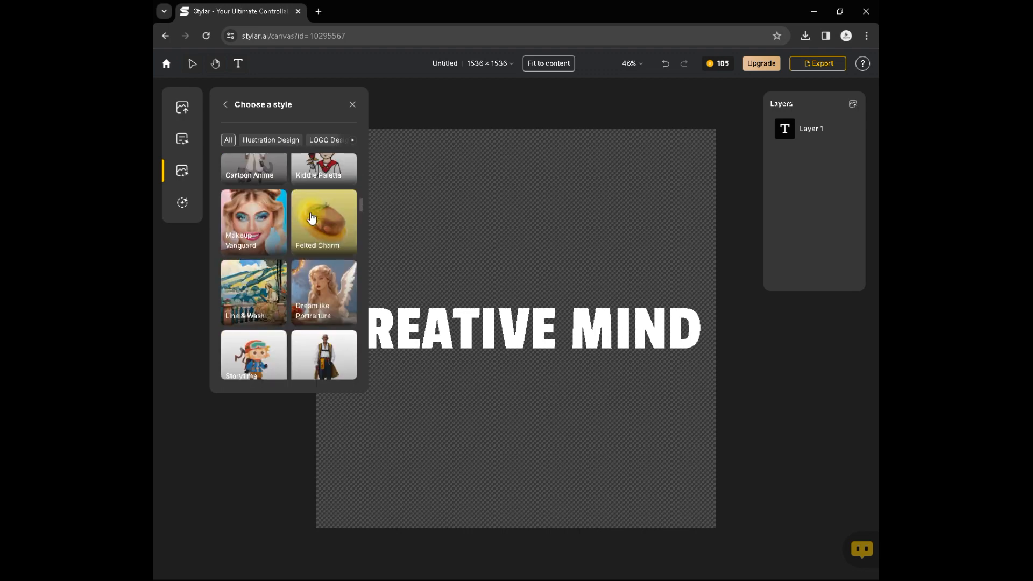
scroll(311, 217, "down", 8)
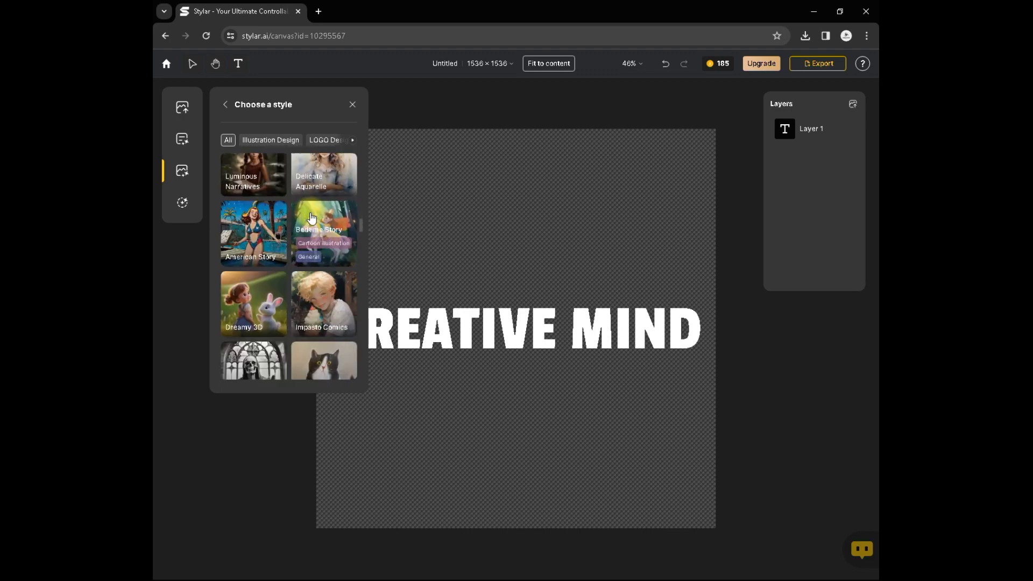
scroll(304, 228, "down", 6)
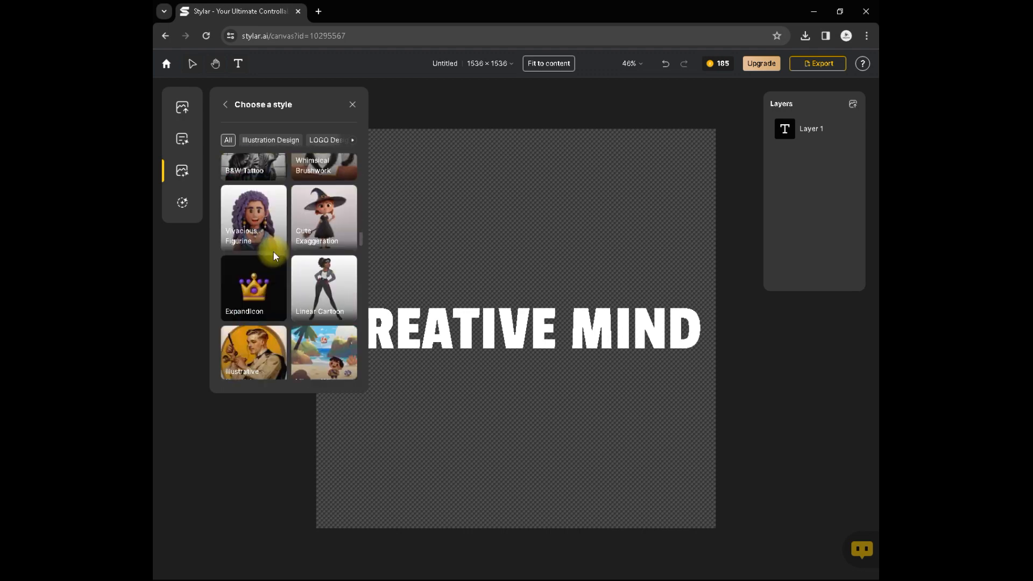
scroll(273, 254, "down", 6)
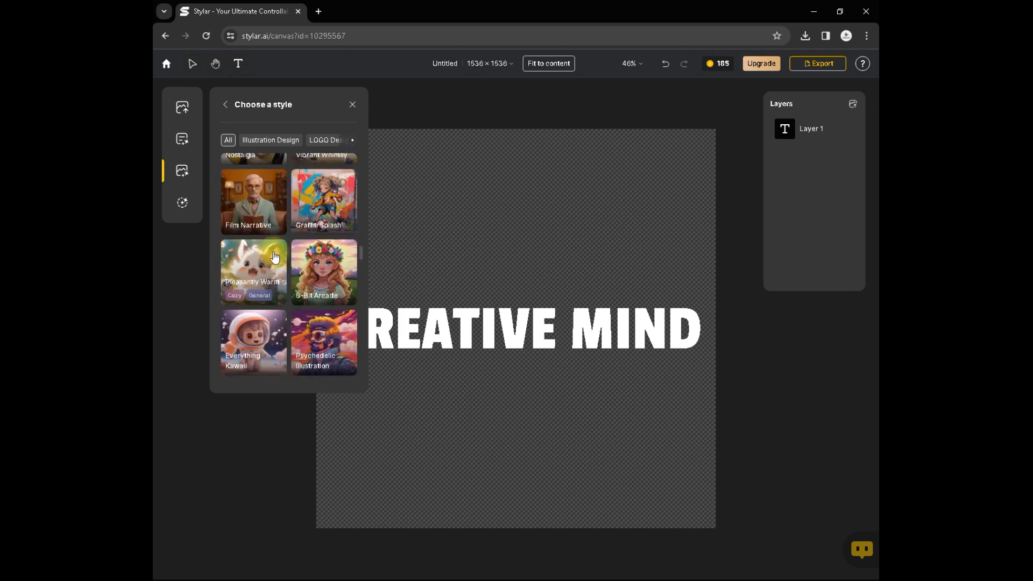
scroll(274, 257, "down", 4)
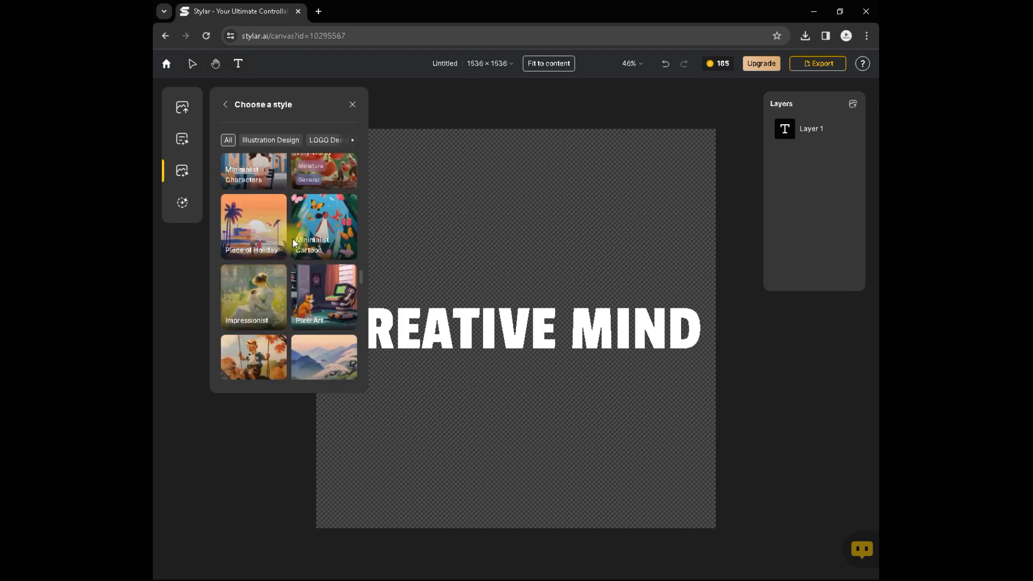
scroll(315, 238, "down", 6)
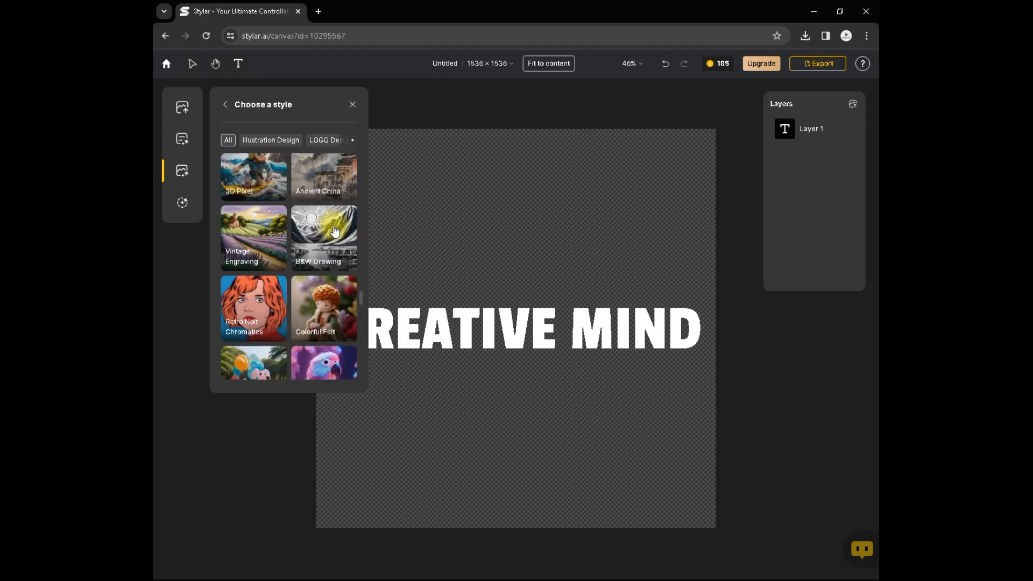
scroll(329, 276, "down", 1)
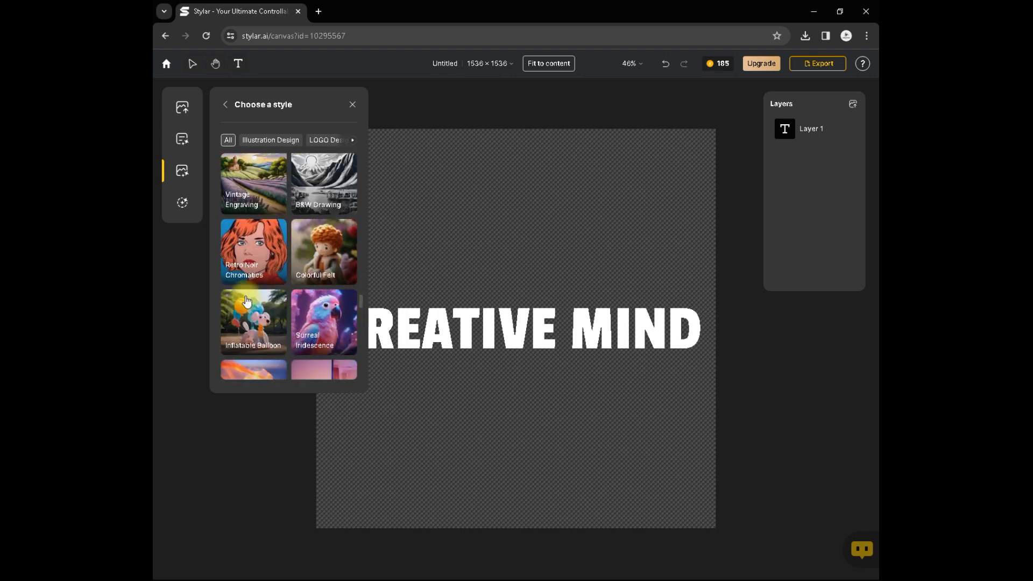
left_click(333, 308)
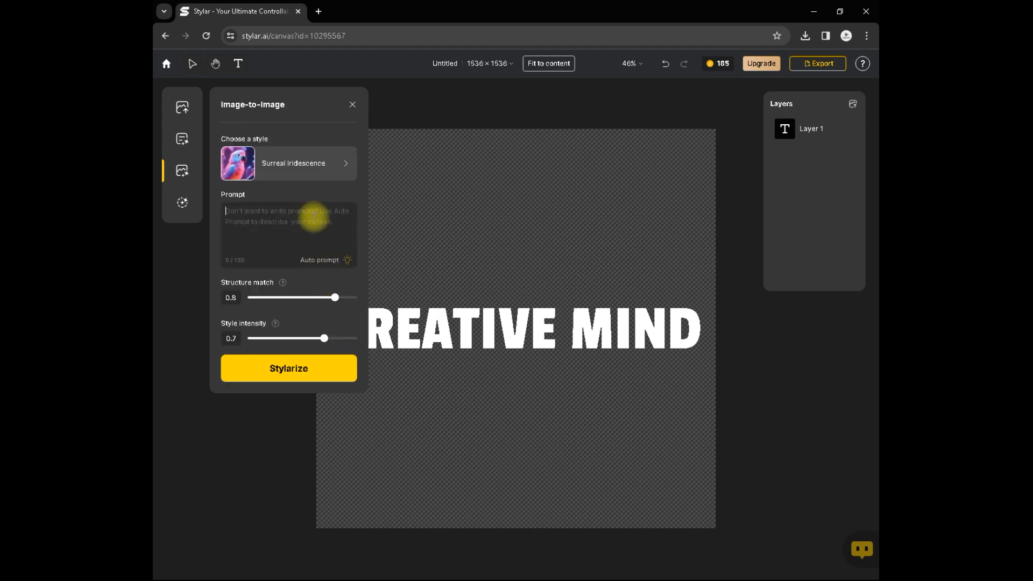
left_click(319, 376)
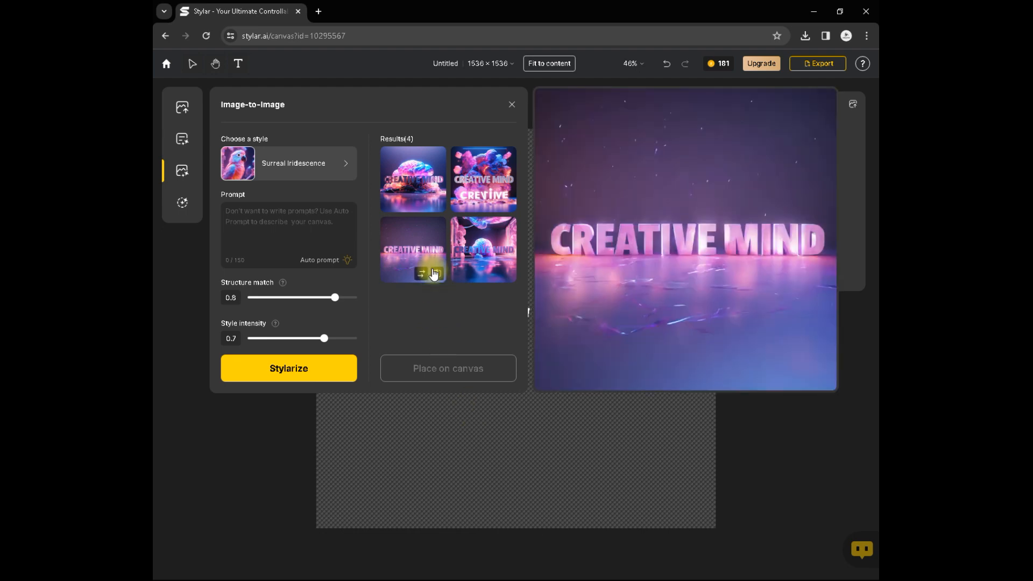
Step: Preview the generated results and place the plain purple-floor version and the neon-room brain version on the canvas
mouse_move(481, 246)
mouse_move(423, 199)
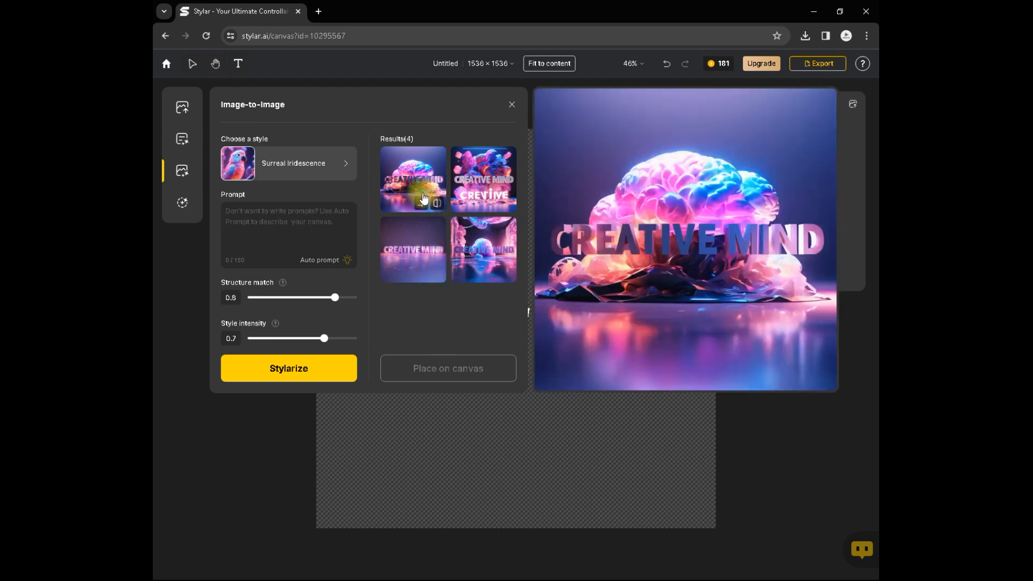
mouse_move(498, 175)
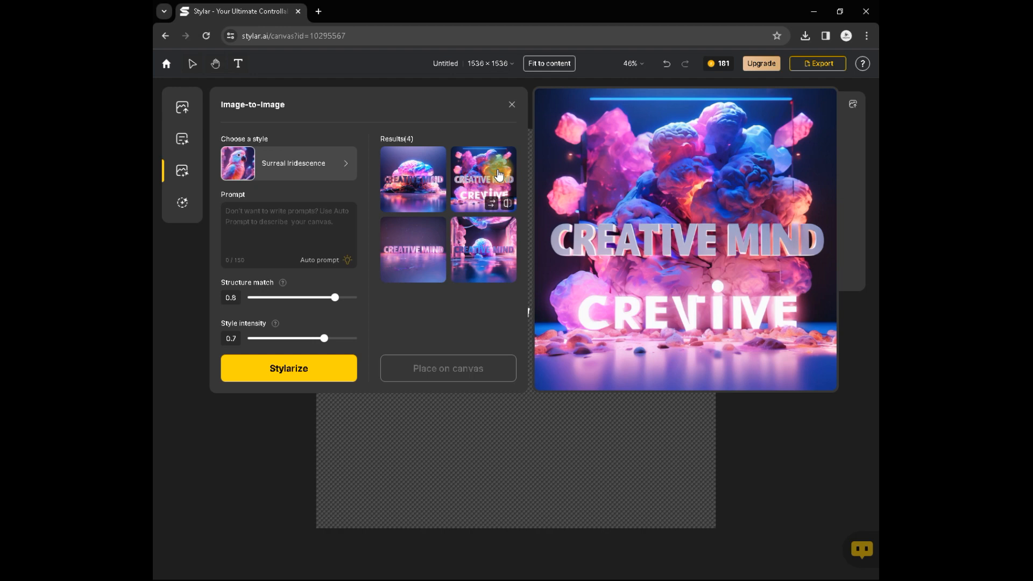
left_click(430, 246)
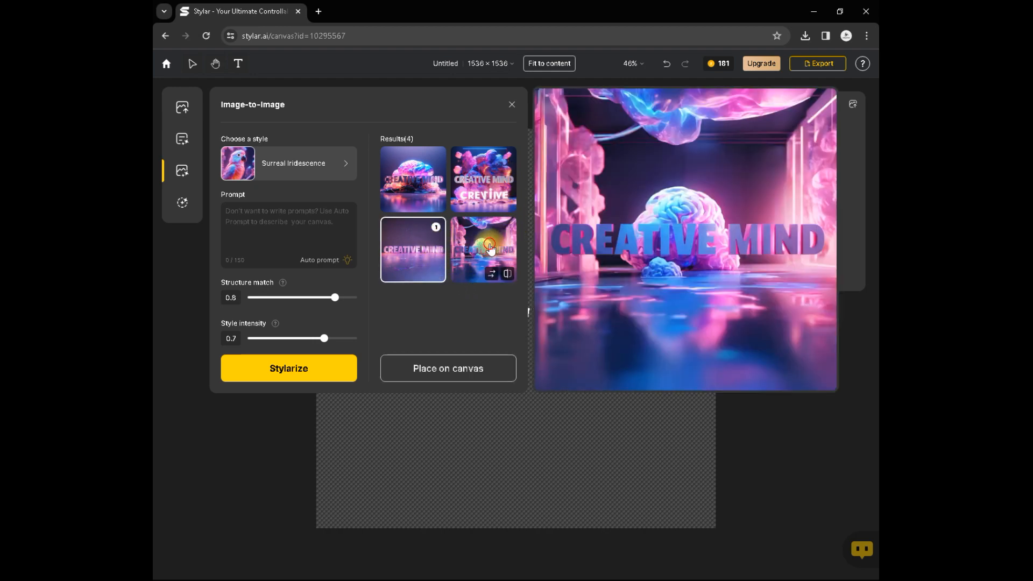
left_click(463, 270)
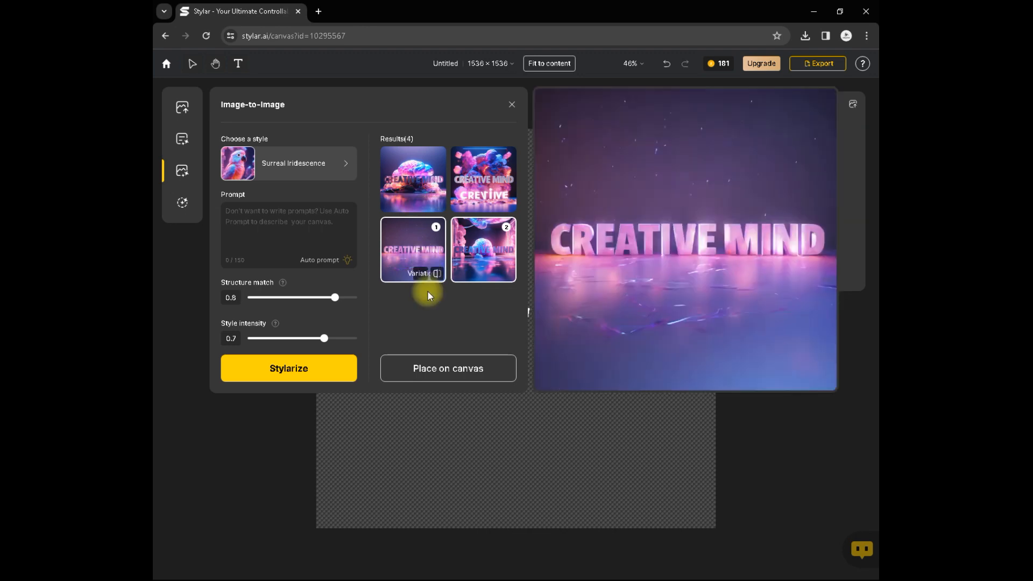
left_click(461, 365)
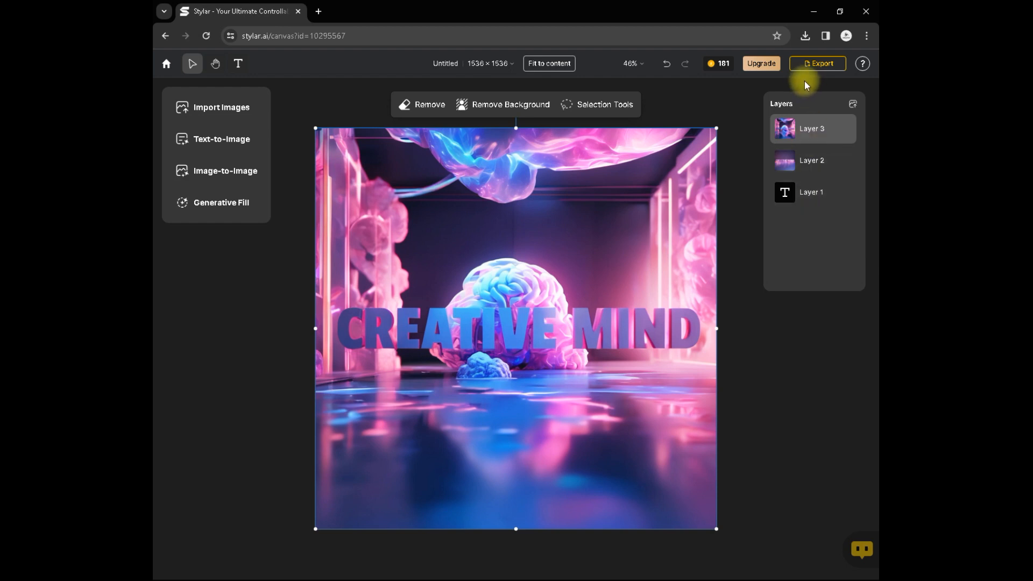
Step: Export the design as a PNG at Size × 1 and download it
left_click(813, 70)
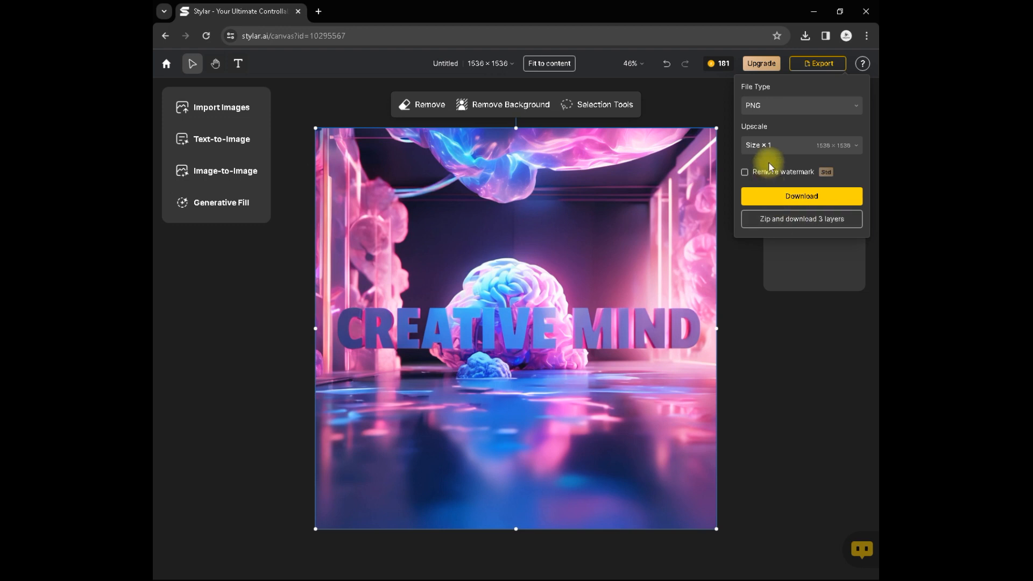
left_click(809, 195)
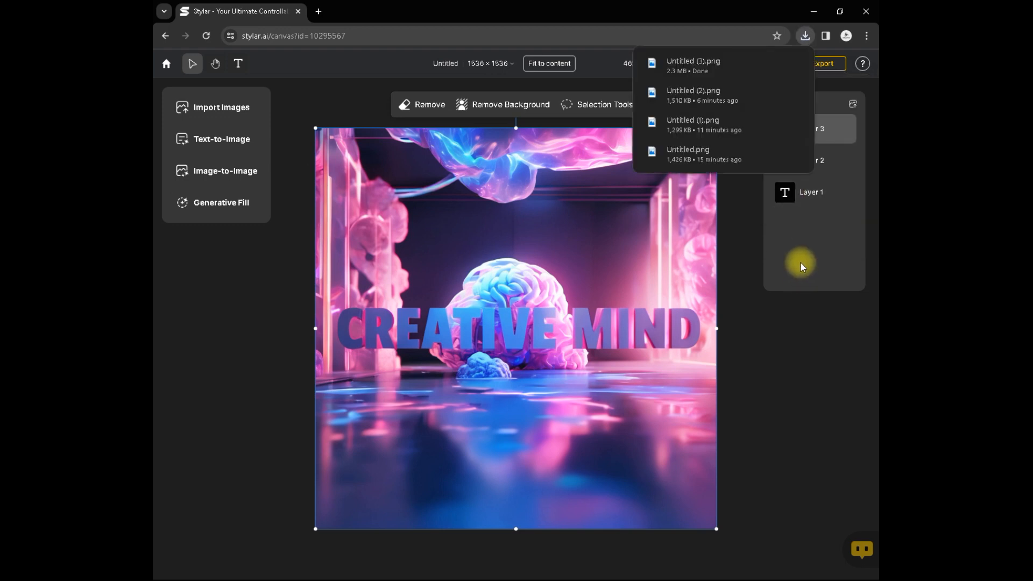
Step: Select Layer 2 and download the design once more as a PNG at Size × 1
left_click(826, 164)
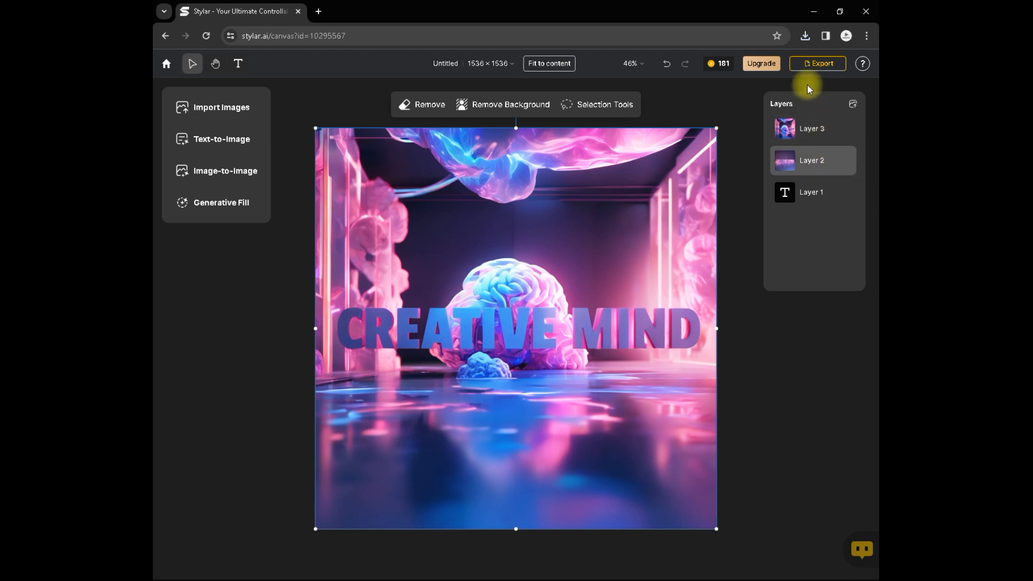
left_click(816, 68)
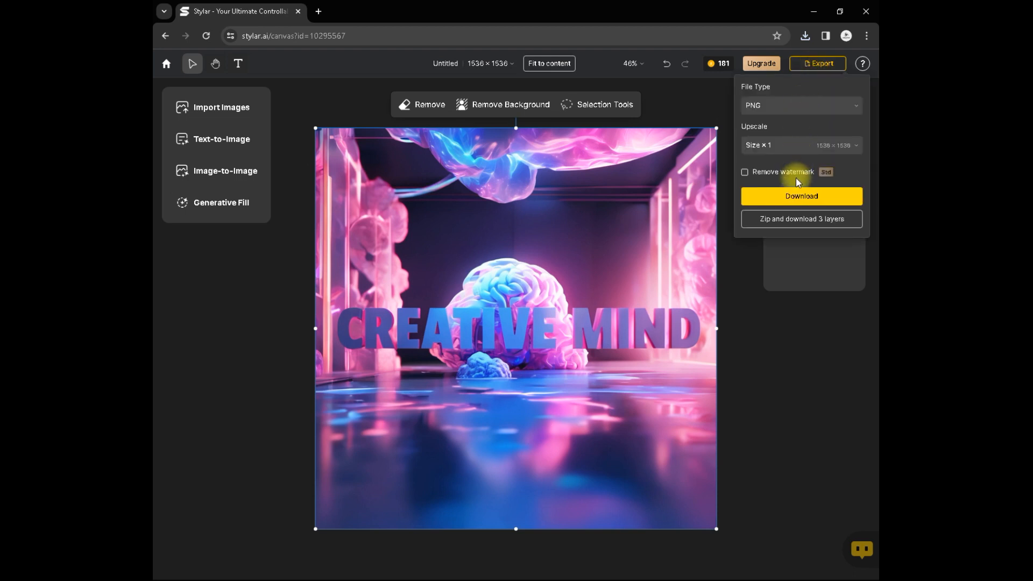
left_click(797, 197)
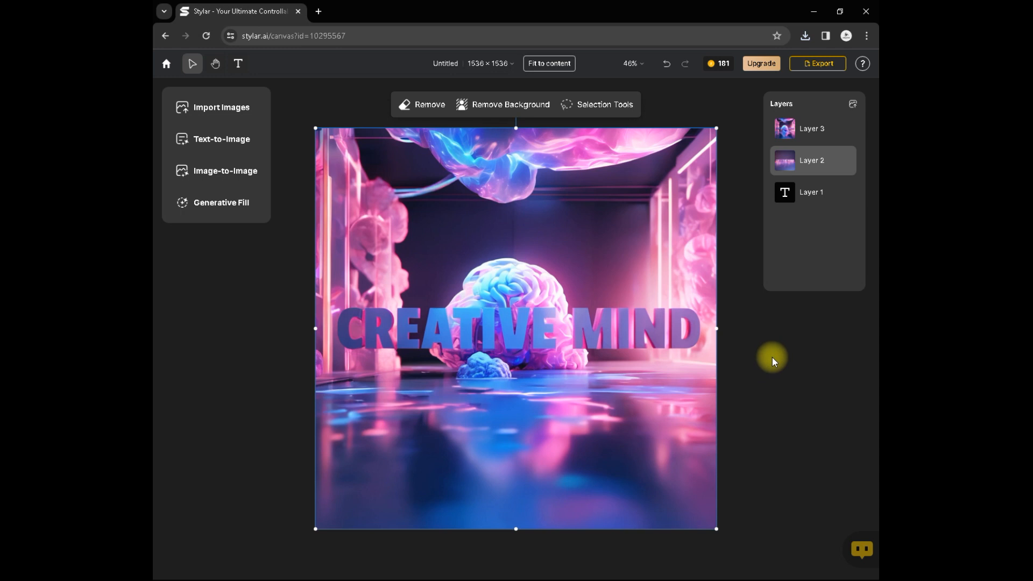
Step: Delete both generated image layers, Layer 2 and Layer 3, leaving only the CREATIVE MIND text layer
key("Delete")
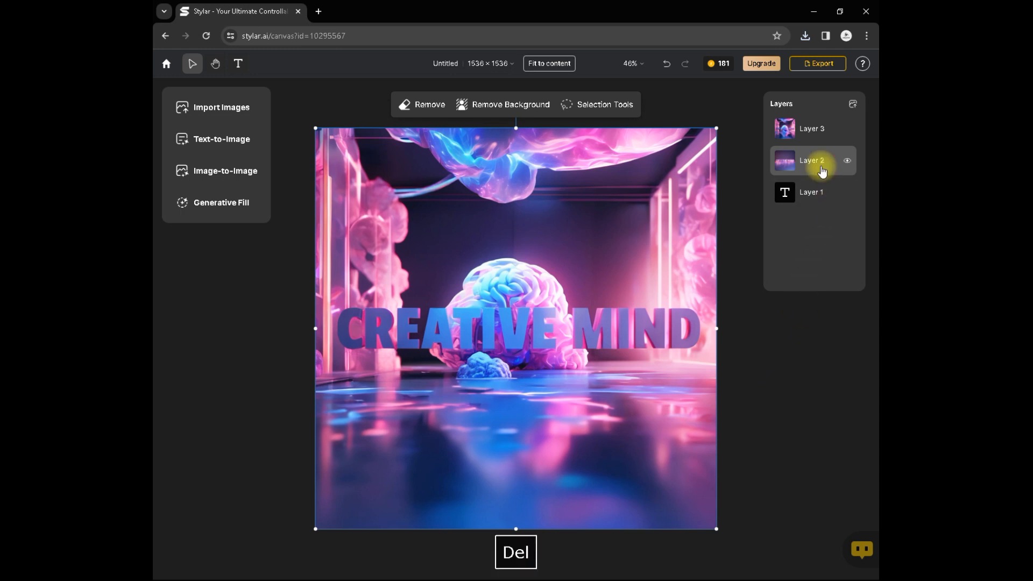
left_click(819, 131)
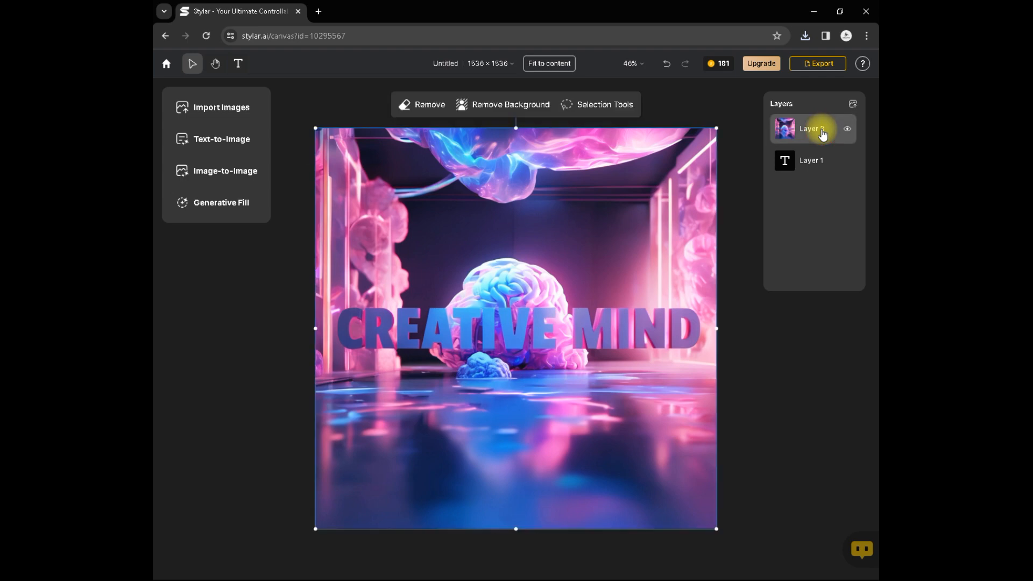
key("Delete")
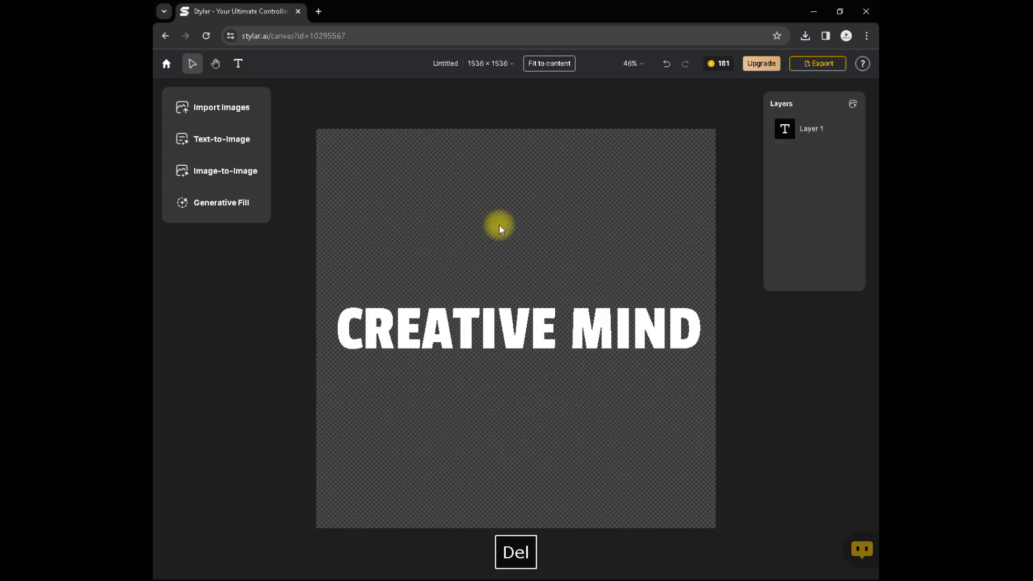
Step: Generate Image-to-Image results from the text with the Colorful Felt style, an empty prompt, structure match 0.8 and style intensity 0.9
left_click(226, 170)
left_click(317, 181)
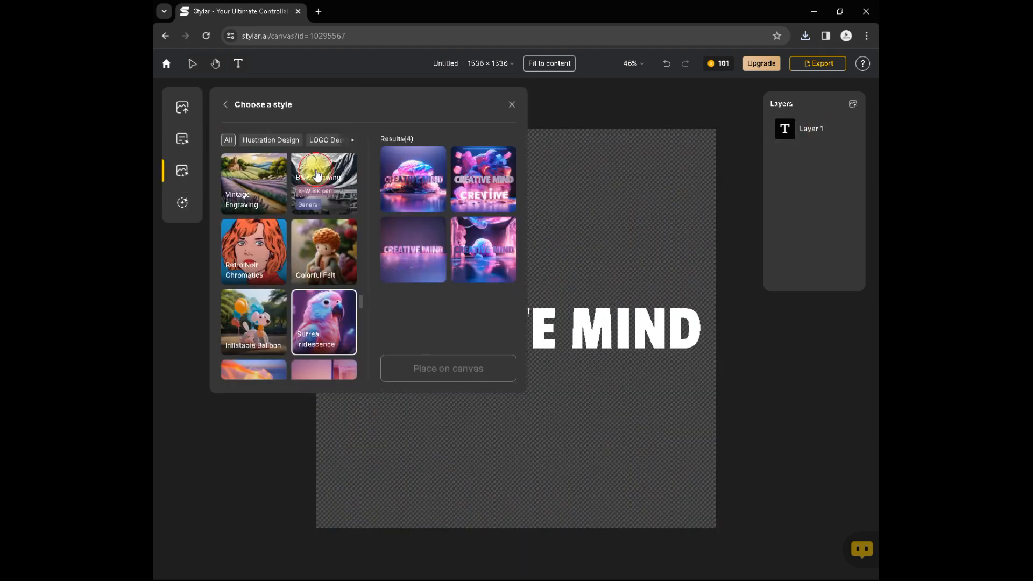
left_click(322, 234)
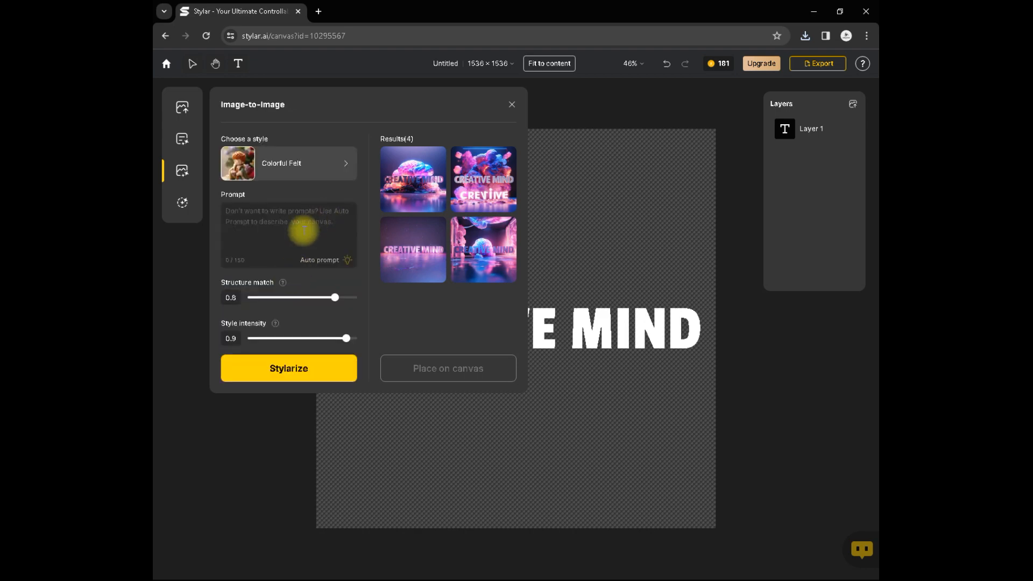
left_click(281, 370)
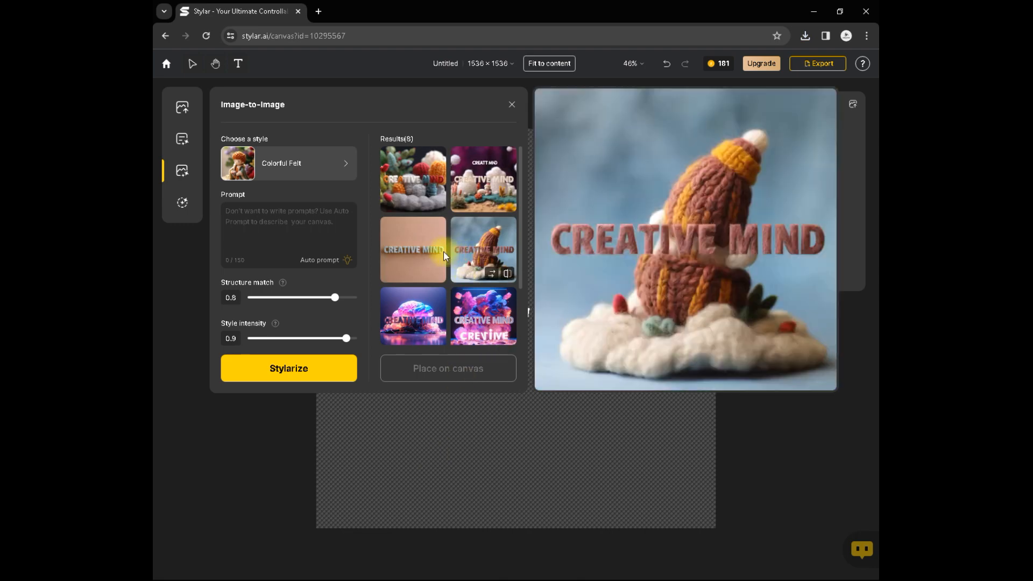
Step: Preview the generated Colorful Felt versions of the CREATIVE MIND text at a larger size to compare them
mouse_move(426, 258)
mouse_move(440, 189)
mouse_move(476, 184)
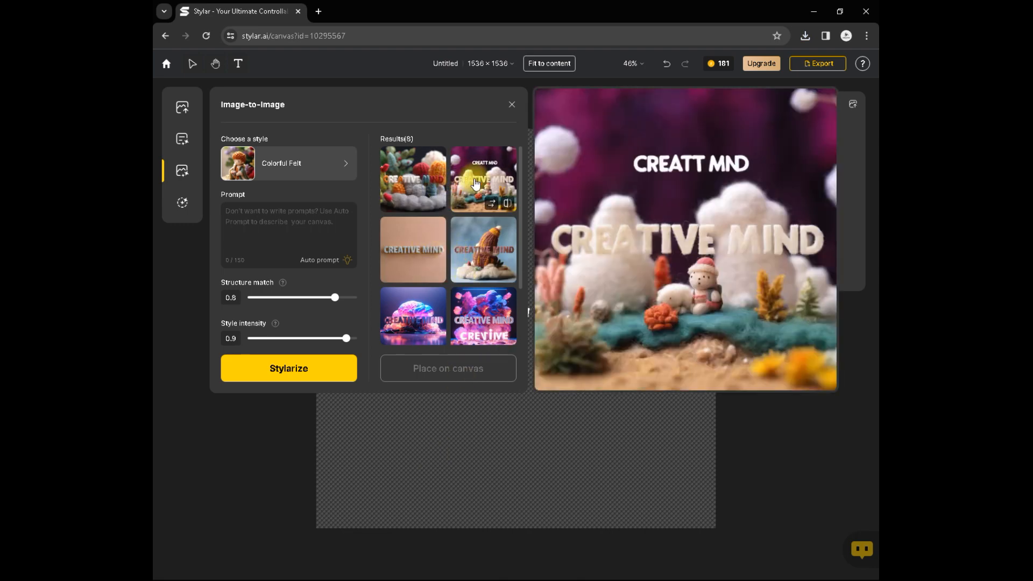
mouse_move(486, 232)
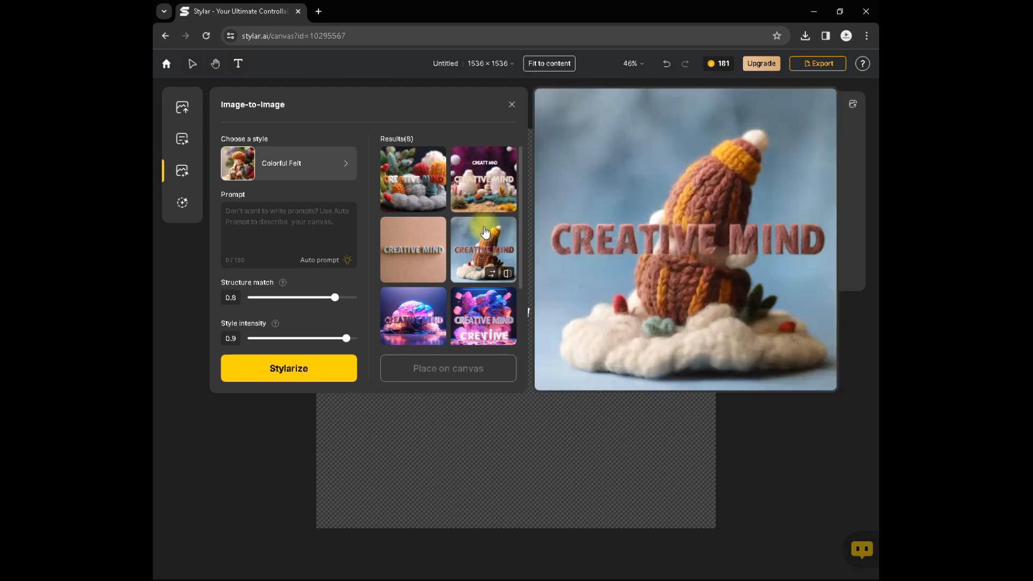